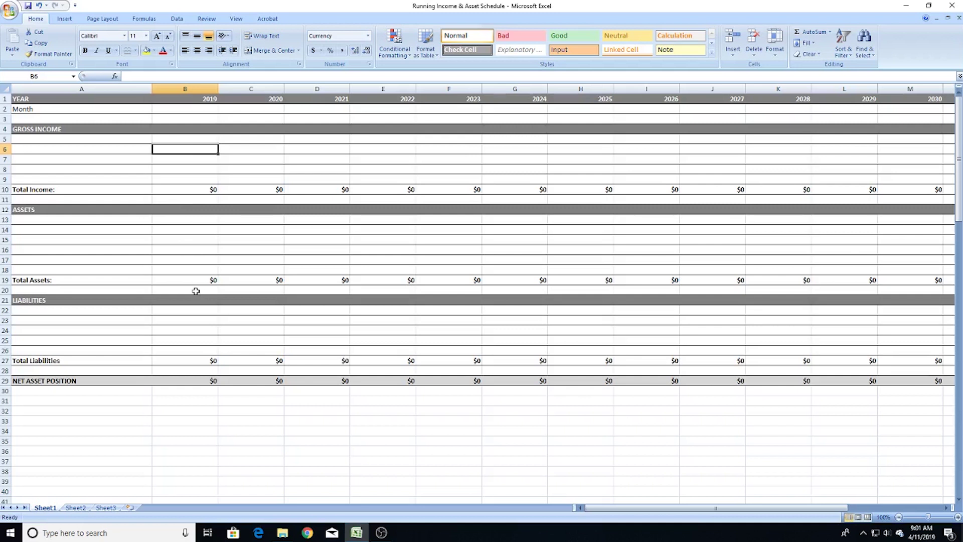
# - Enter the first income line, Employment Income, at $80,000 for 2019
pyautogui.click(203, 190)
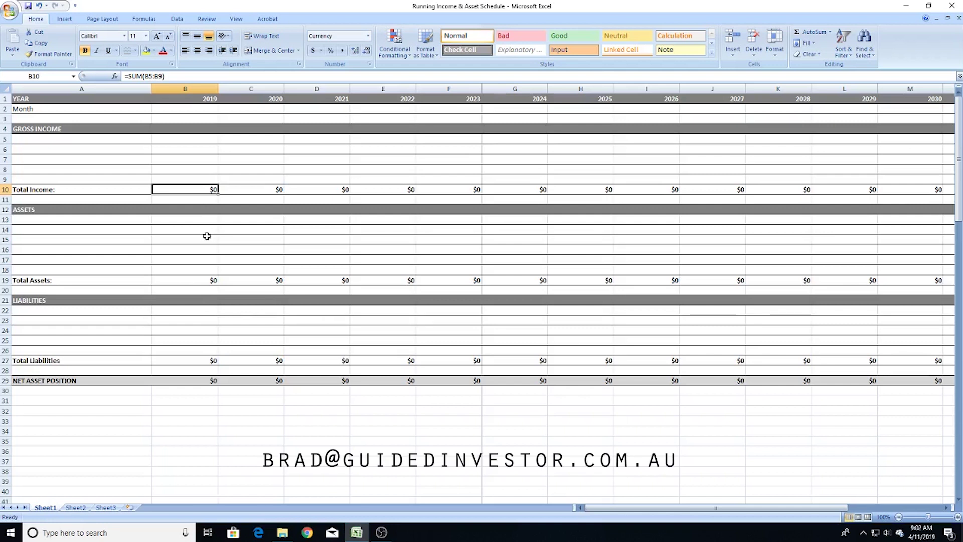
pyautogui.click(107, 140)
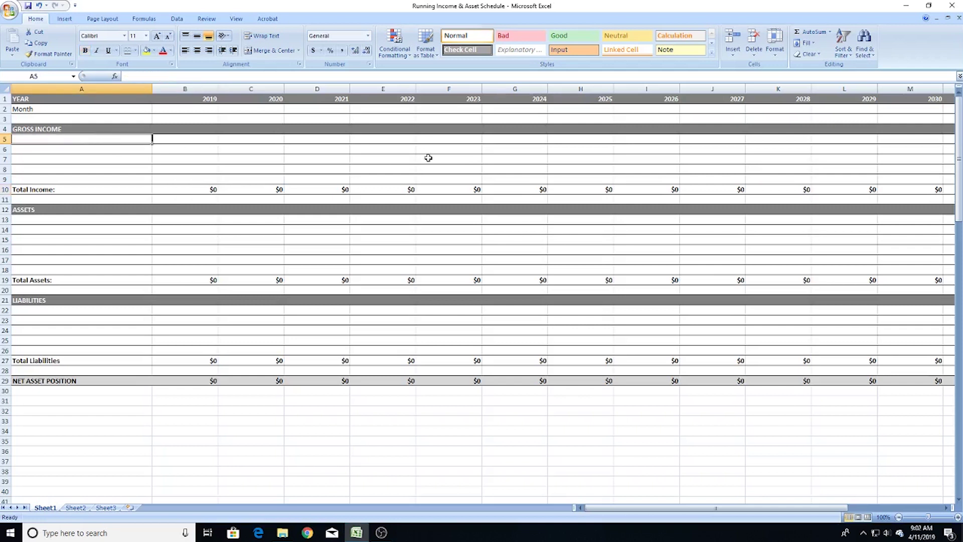
pyautogui.write('Emplo')
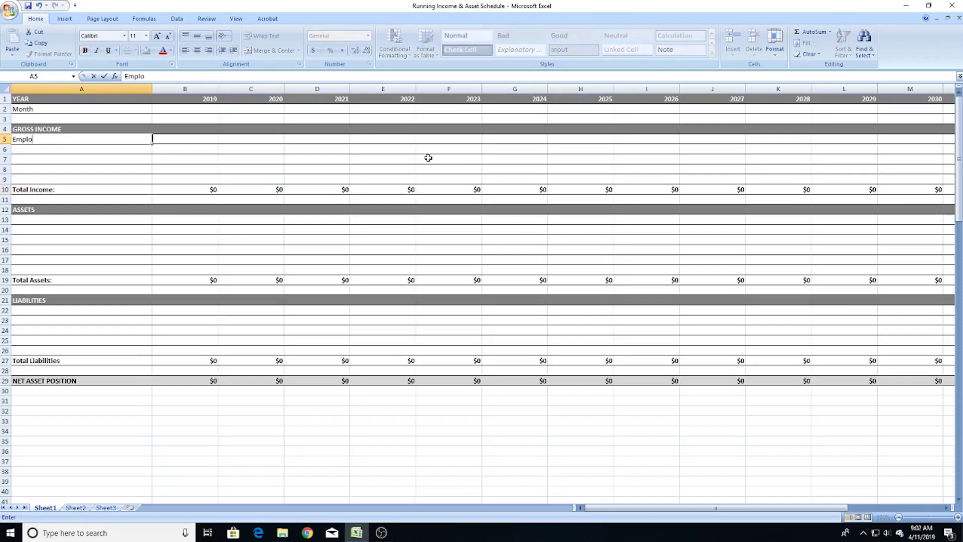
pyautogui.write('yment Incom')
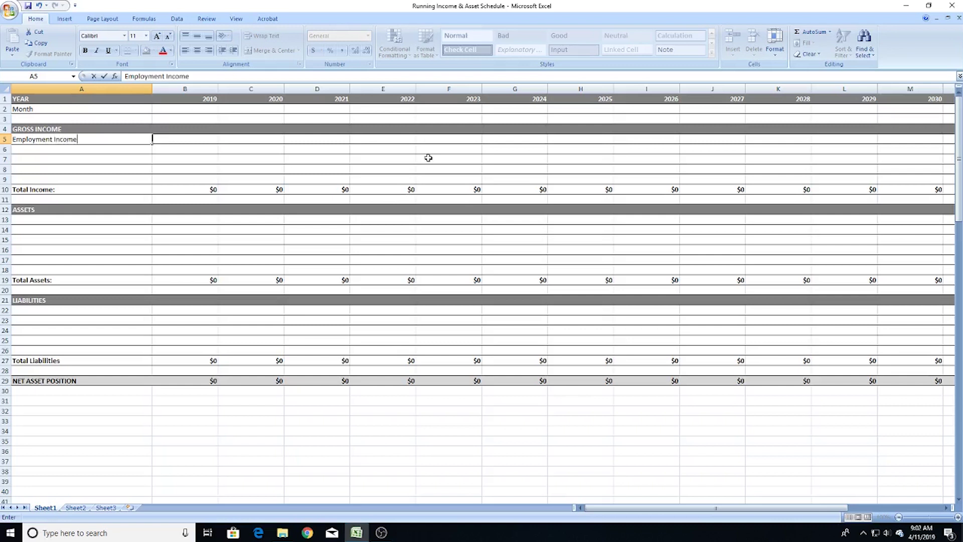
pyautogui.write('e')
pyautogui.press('Tab')
pyautogui.write('80')
pyautogui.press('Down')
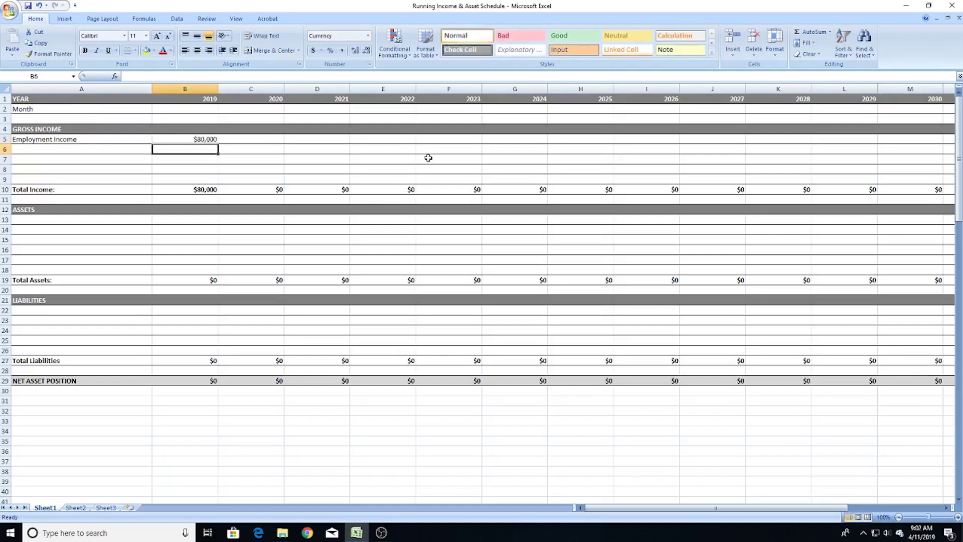
# - Add Employment Income Spouse at $50,000 and Rental Property at $15,600
pyautogui.press('Left')
pyautogui.write('Emplo')
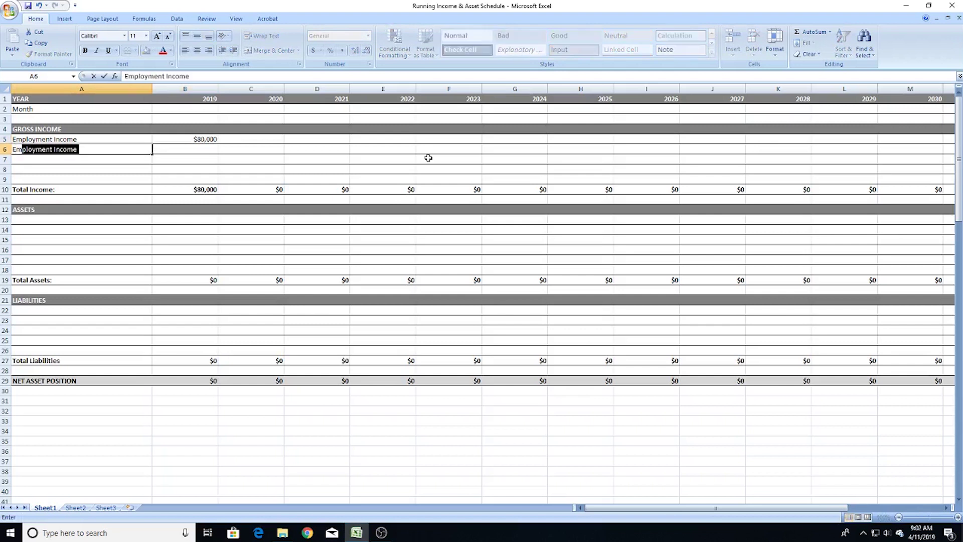
pyautogui.write('yment Sp')
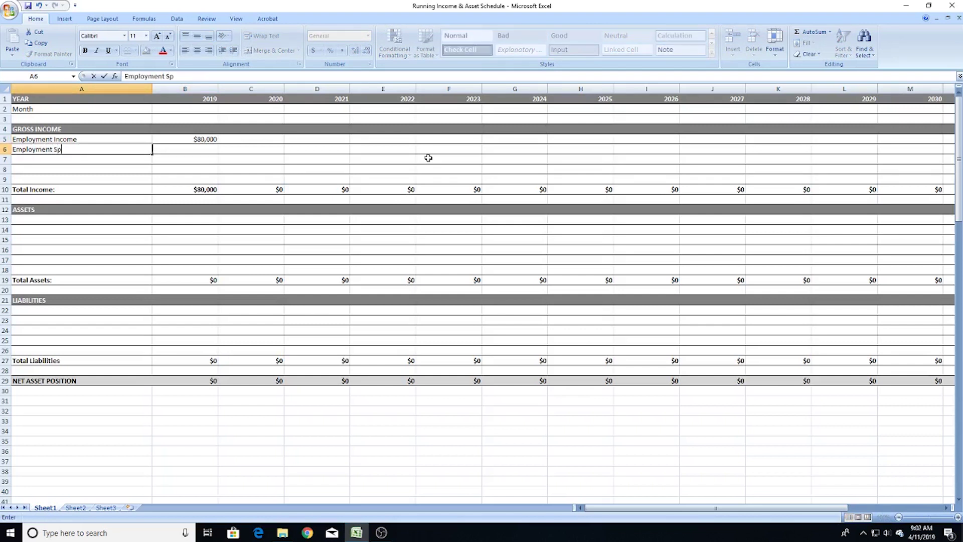
pyautogui.press('BackSpace')
pyautogui.press('BackSpace')
pyautogui.write('Income Spouse')
pyautogui.press('Tab')
pyautogui.write('5')
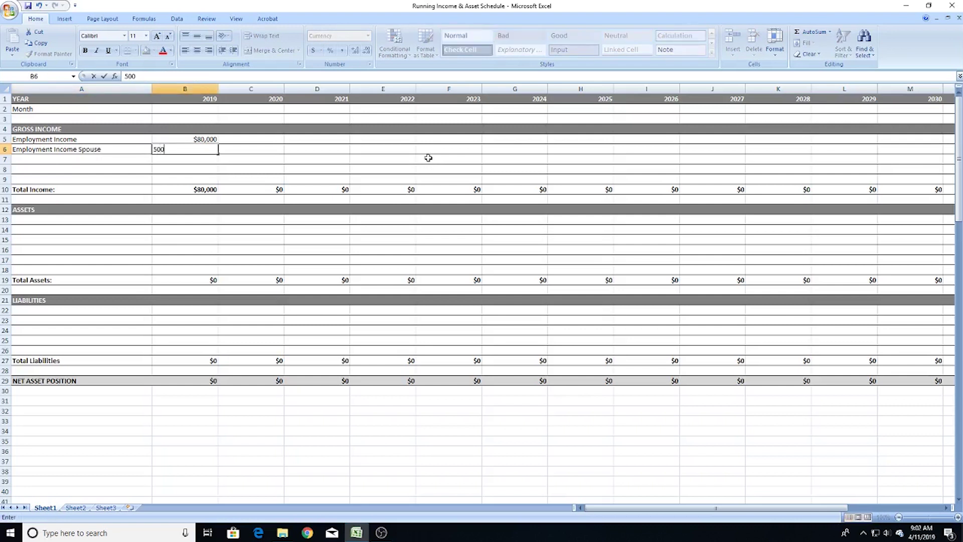
pyautogui.press('Return')
pyautogui.press('Left')
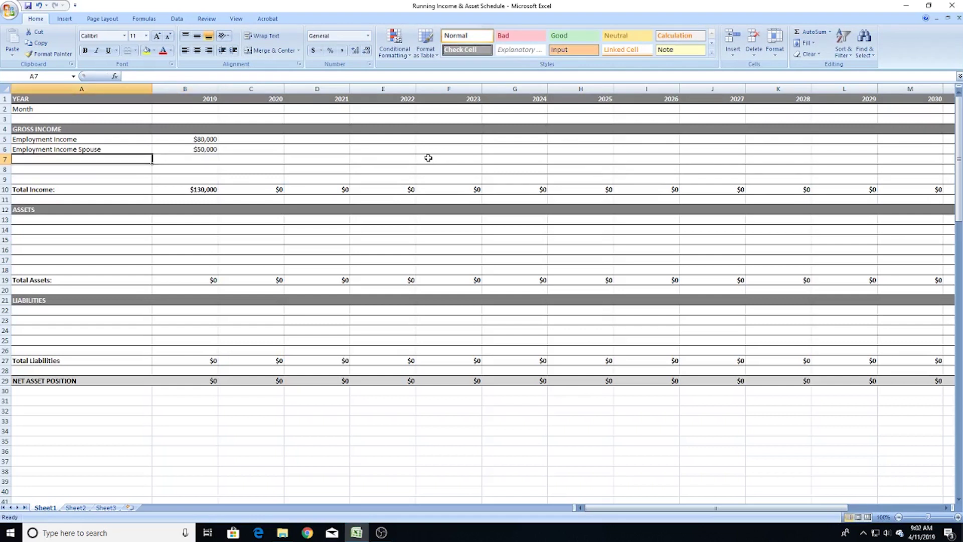
pyautogui.write('Rental Property')
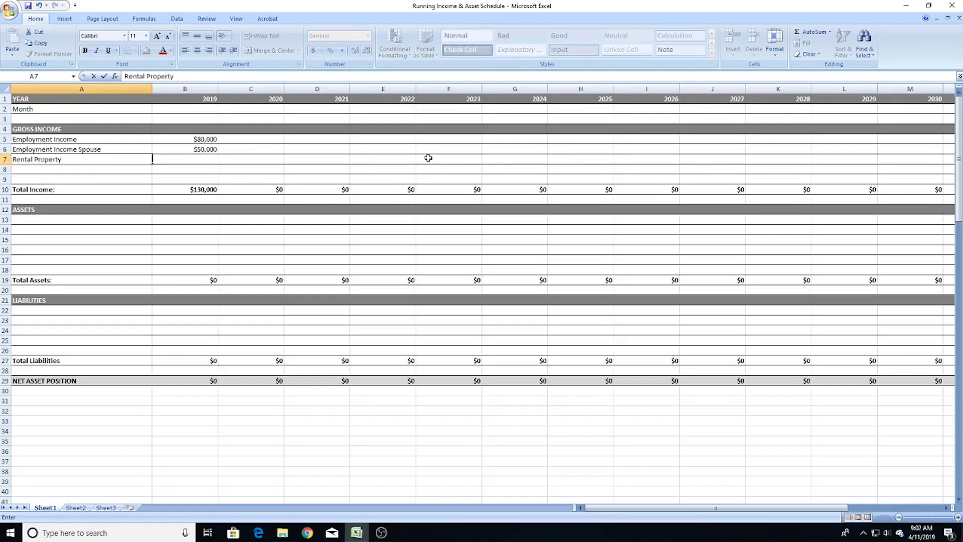
pyautogui.press('Tab')
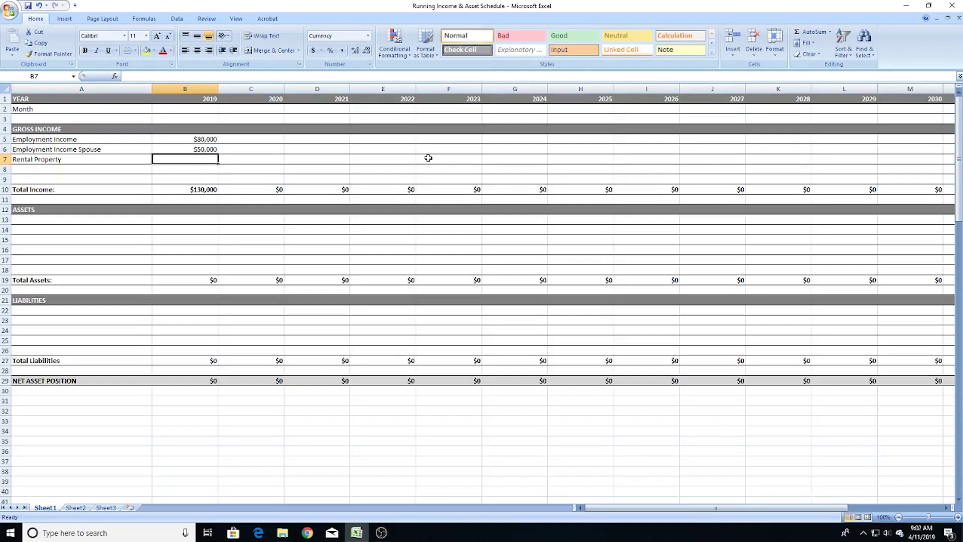
pyautogui.write('15,600')
pyautogui.press('Return')
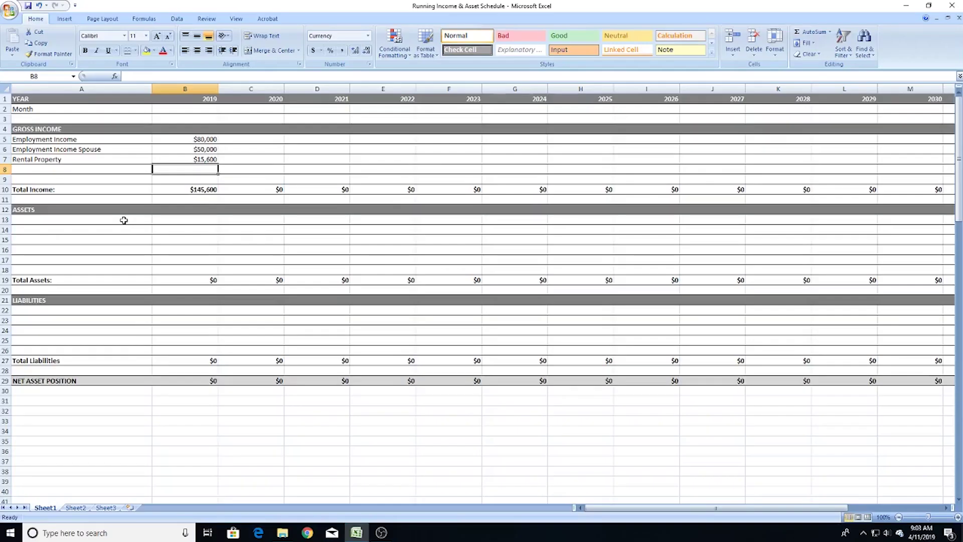
# - List Principal Residence at $500,000 and Investment Property at $300,000 as assets
pyautogui.click(124, 220)
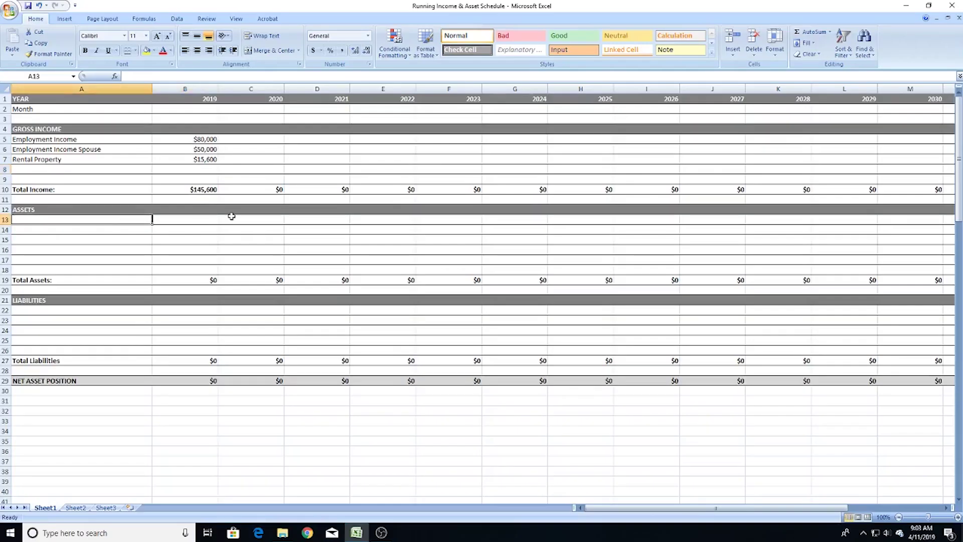
pyautogui.write('Principal Residence')
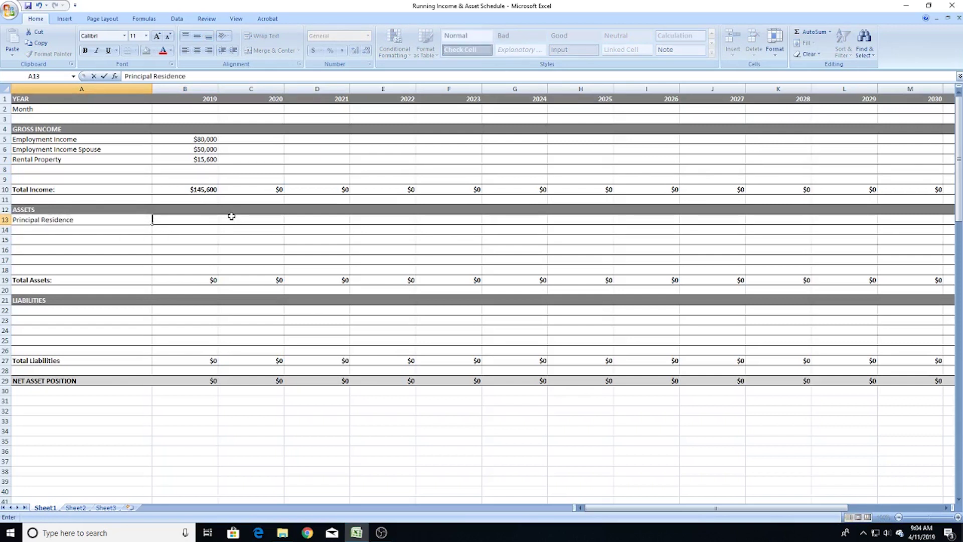
pyautogui.press('Tab')
pyautogui.write('50')
pyautogui.press('Return')
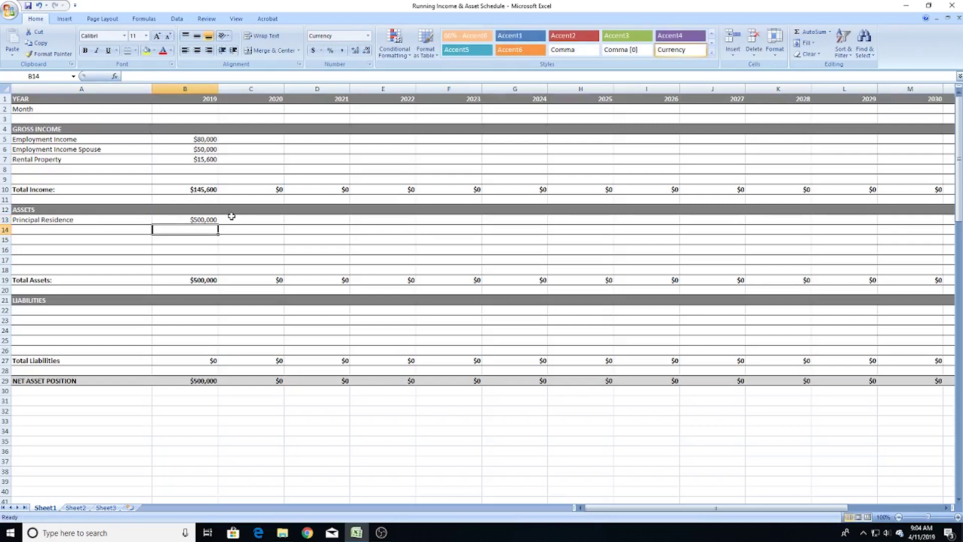
pyautogui.write('In')
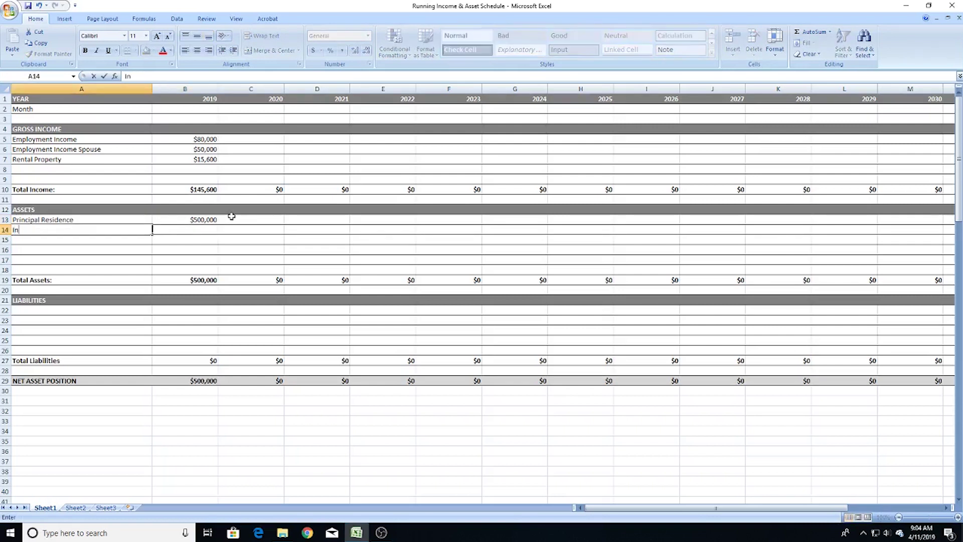
pyautogui.write('vestment Property')
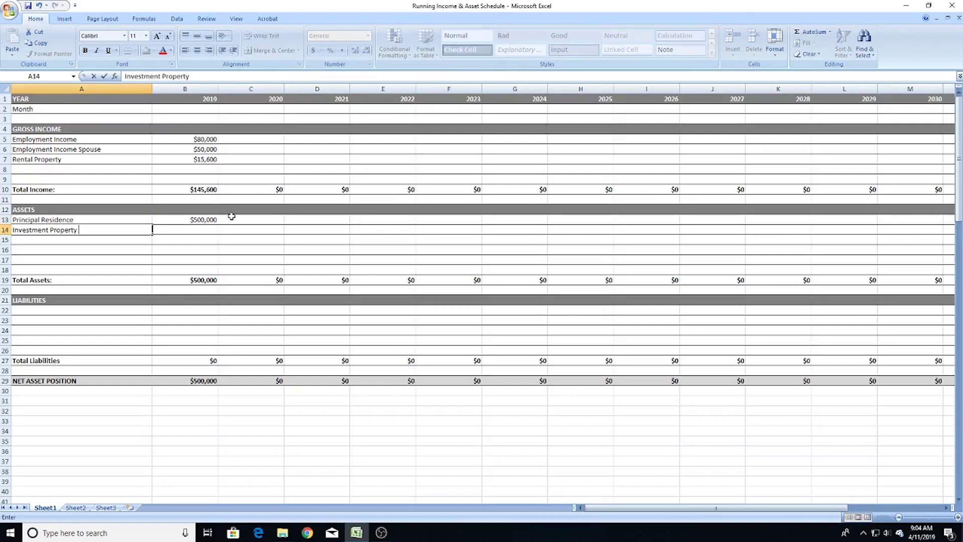
pyautogui.press('Tab')
pyautogui.write('30')
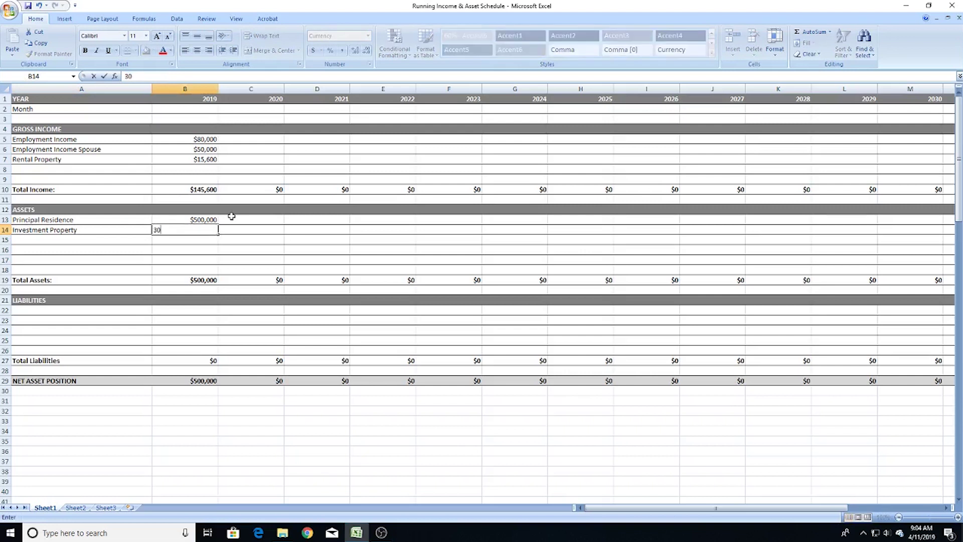
pyautogui.write('0,000')
pyautogui.press('Return')
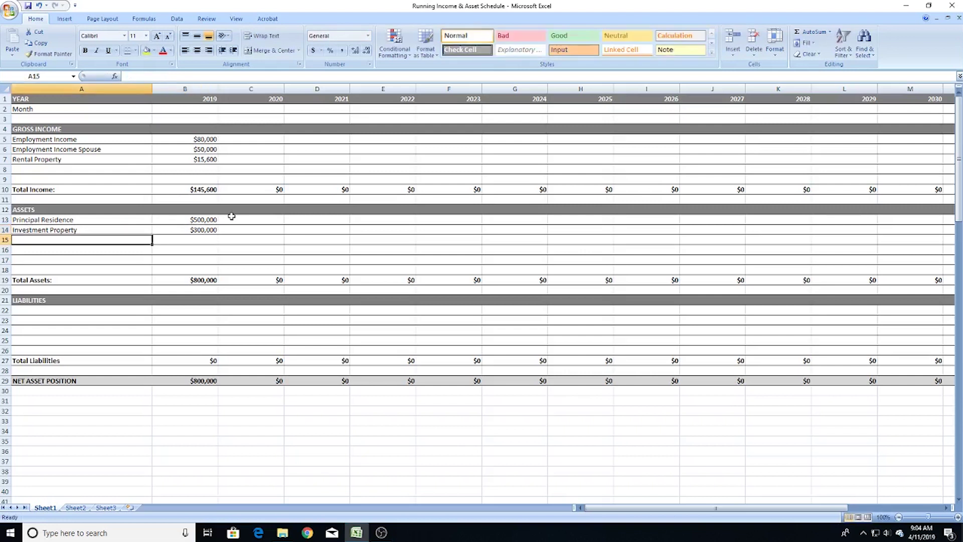
# - Add Super and Super Spouse asset rows, valuing Super at $80,000
pyautogui.write('Super')
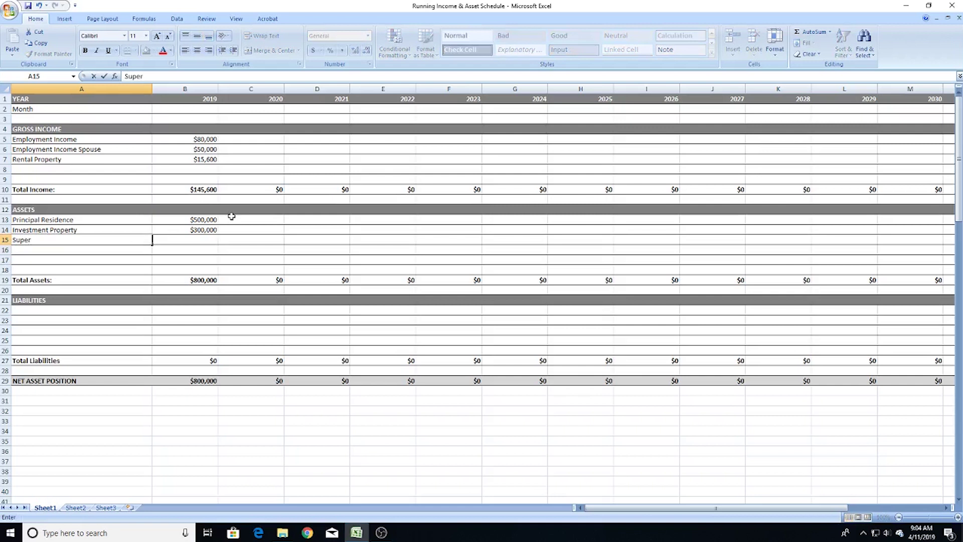
pyautogui.press('Return')
pyautogui.write('Super Spo')
pyautogui.press('Tab')
pyautogui.press('Up')
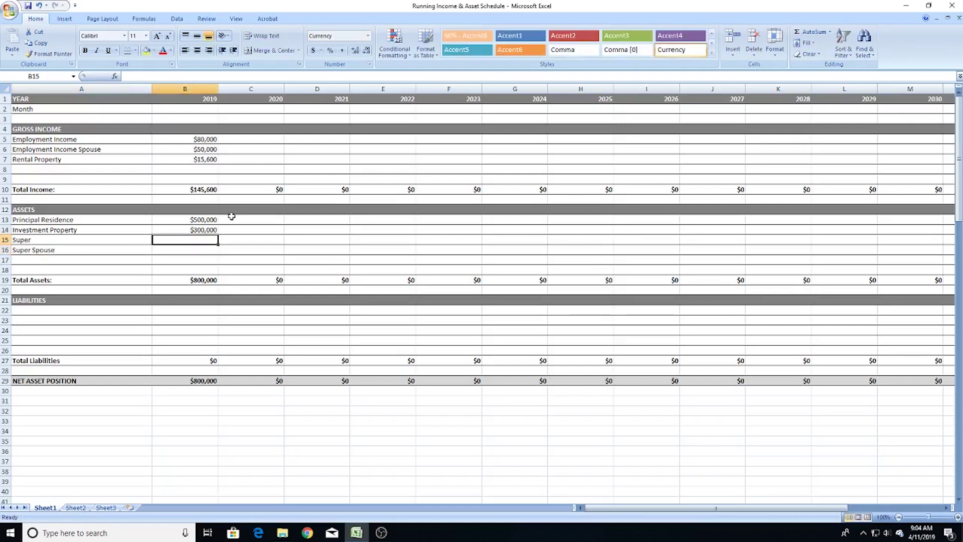
pyautogui.write('80,000')
pyautogui.press('Return')
pyautogui.write('8000')
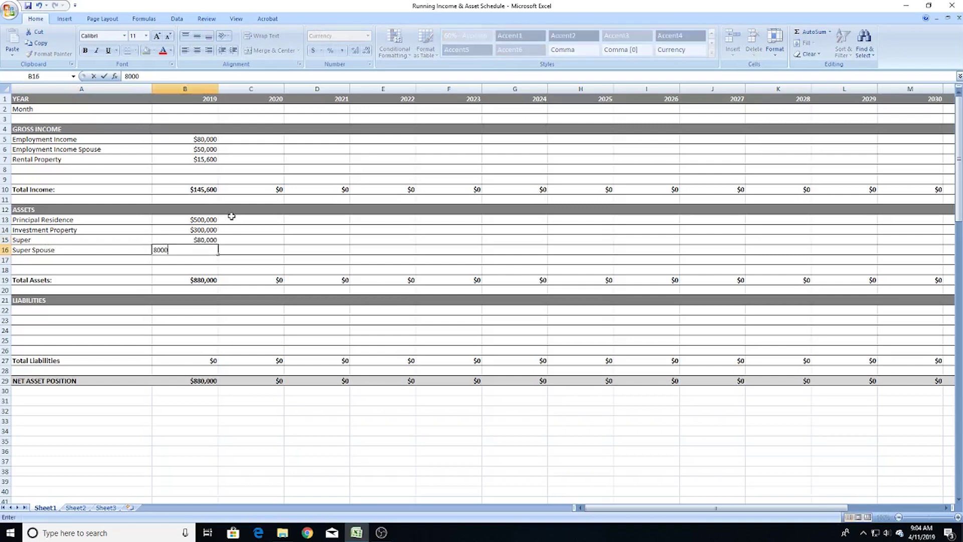
pyautogui.press('Escape')
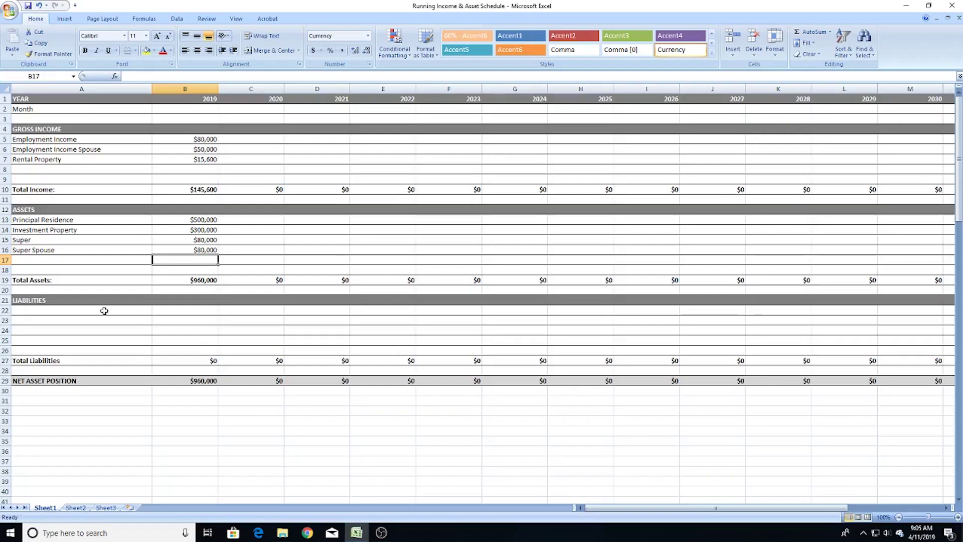
# - Enter liabilities in A22:B24: Home Loan $300,000, Investment Loan $250,000, Car loan $20,000
pyautogui.click(104, 309)
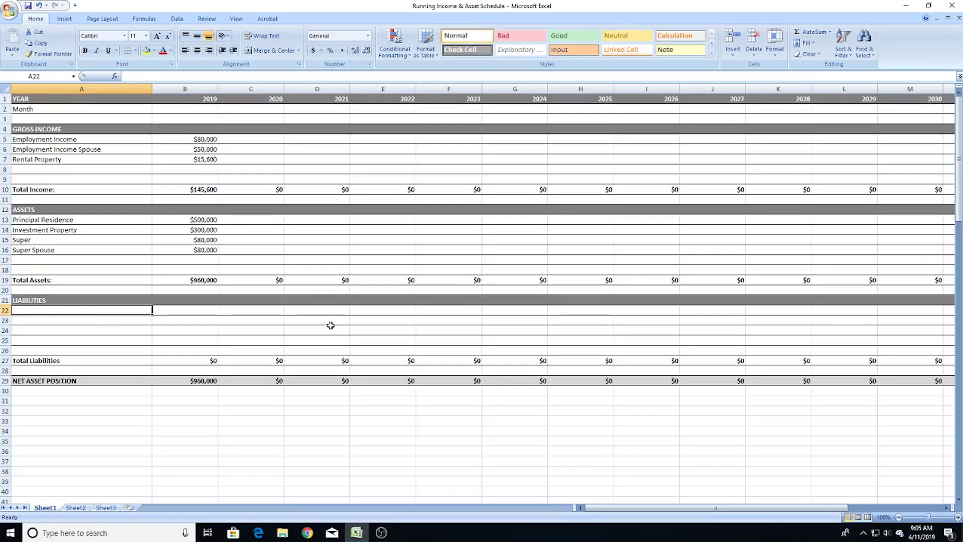
pyautogui.write('Home ')
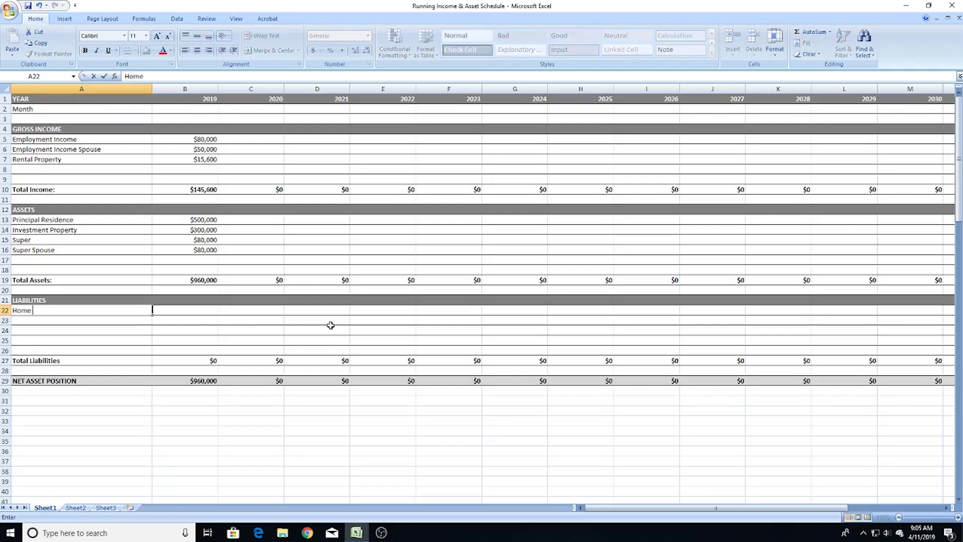
pyautogui.write('Loan')
pyautogui.press('Tab')
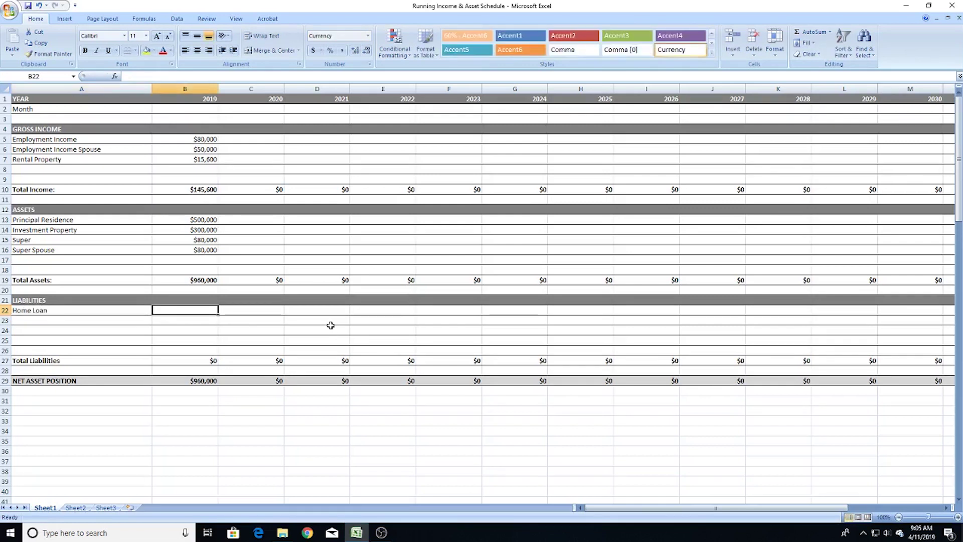
pyautogui.write('300,000')
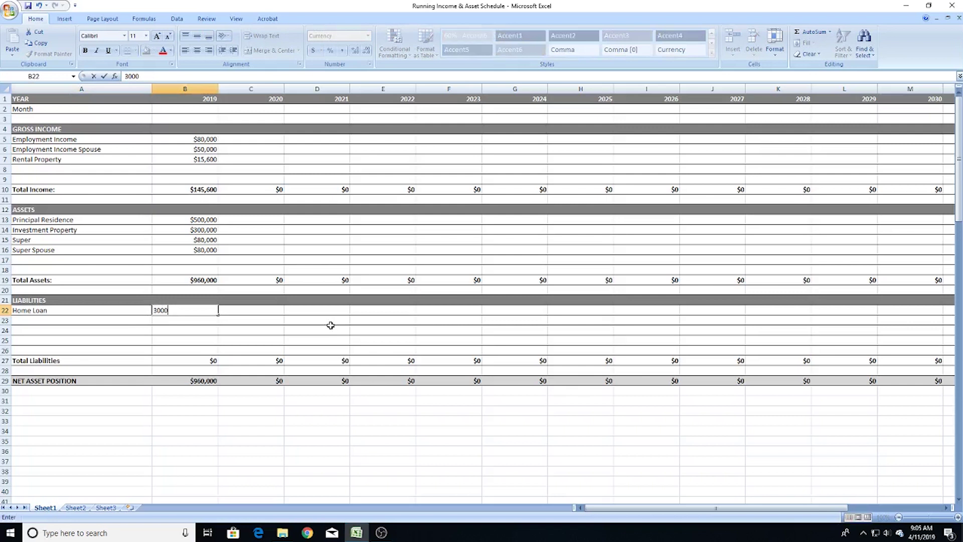
pyautogui.press('Return')
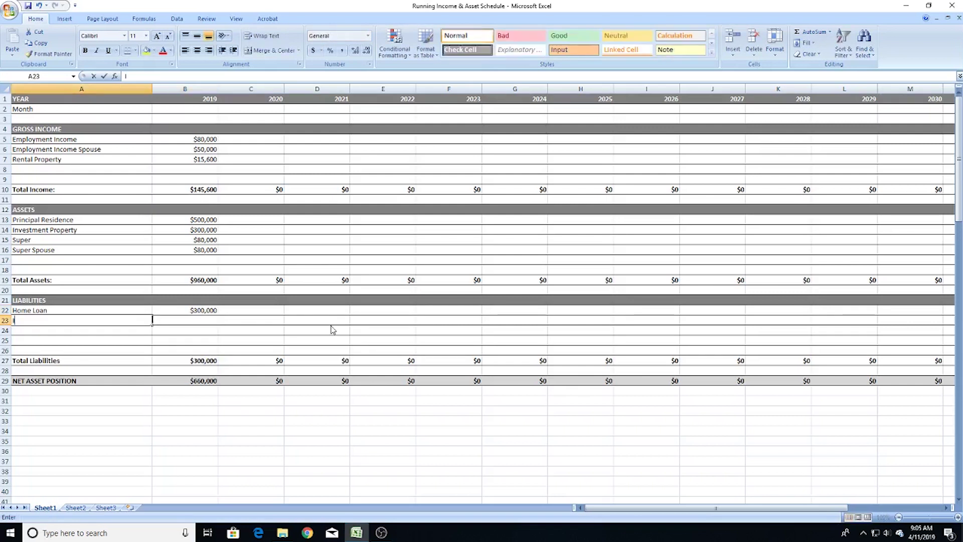
pyautogui.write('Investment Loan')
pyautogui.press('Tab')
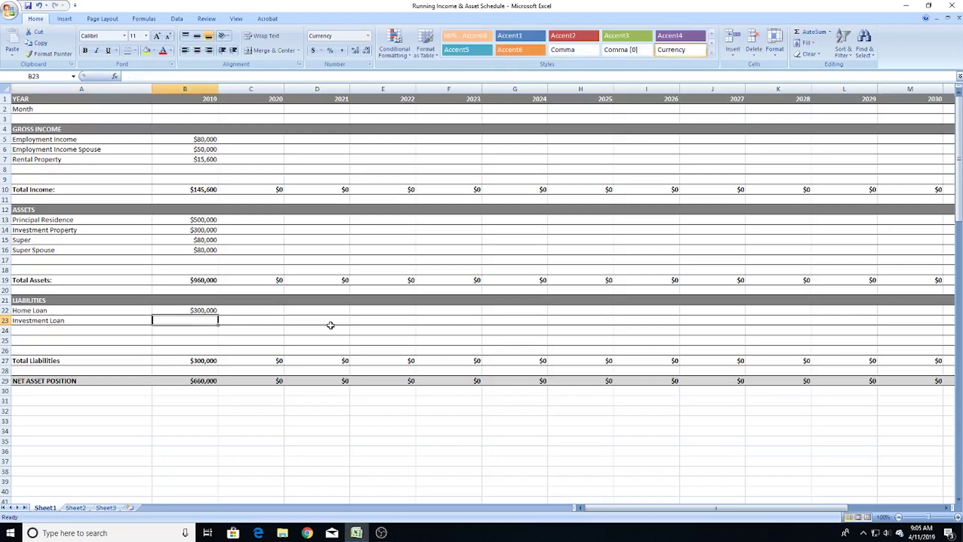
pyautogui.write('250,')
pyautogui.write('00')
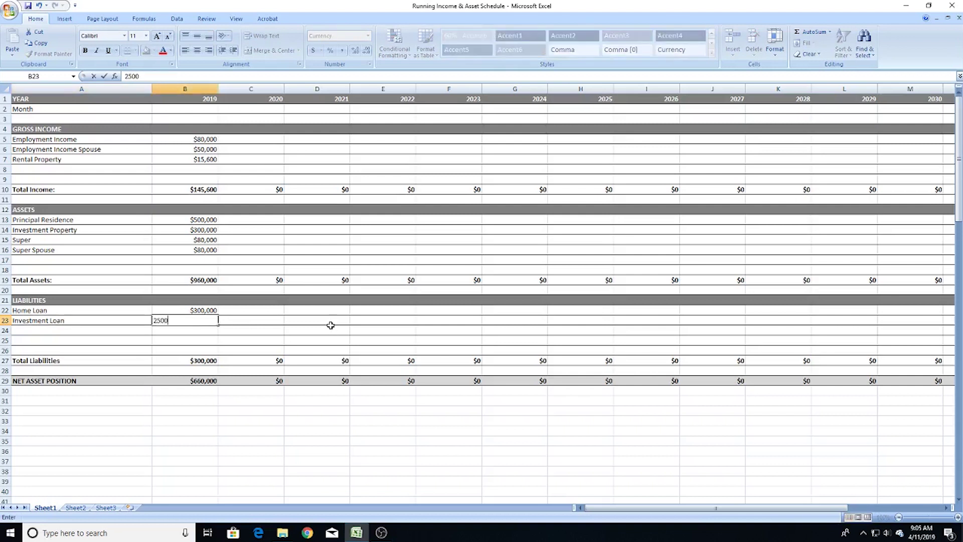
pyautogui.write('0')
pyautogui.press('Return')
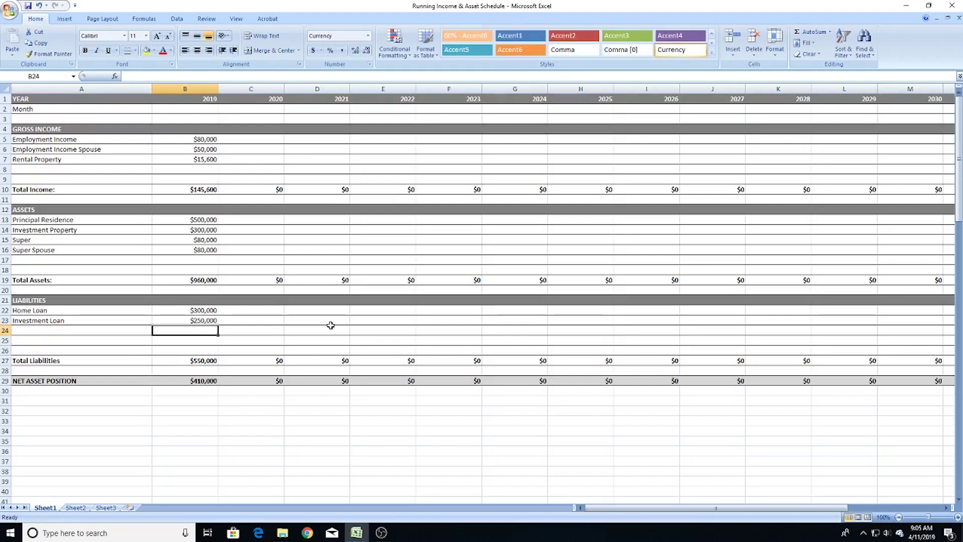
pyautogui.press('Left')
pyautogui.write('Car')
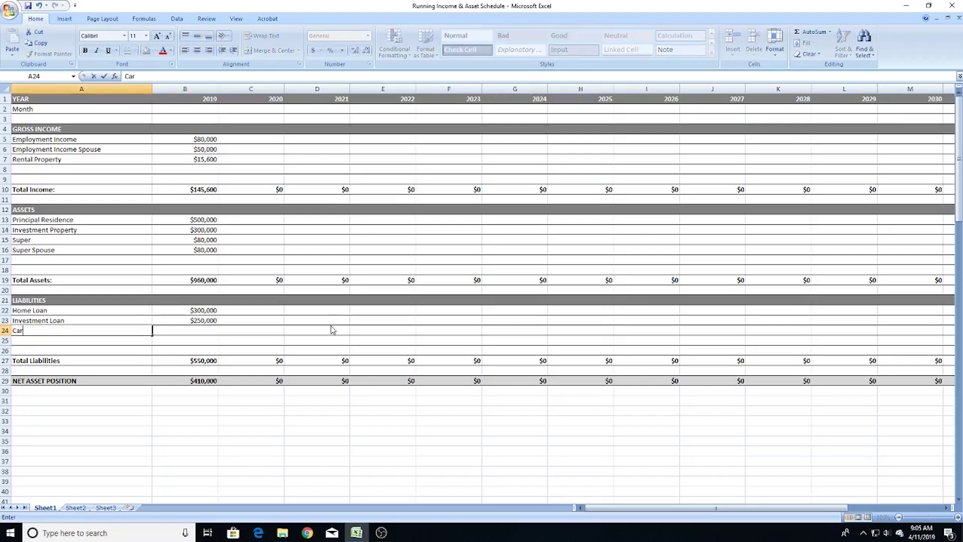
pyautogui.write(' loan')
pyautogui.press('Tab')
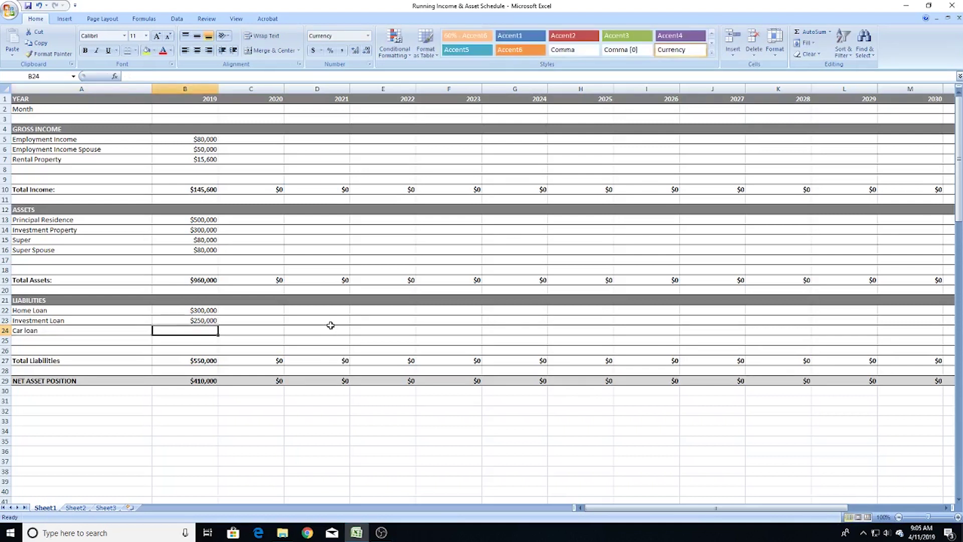
pyautogui.write('20000')
pyautogui.press('Return')
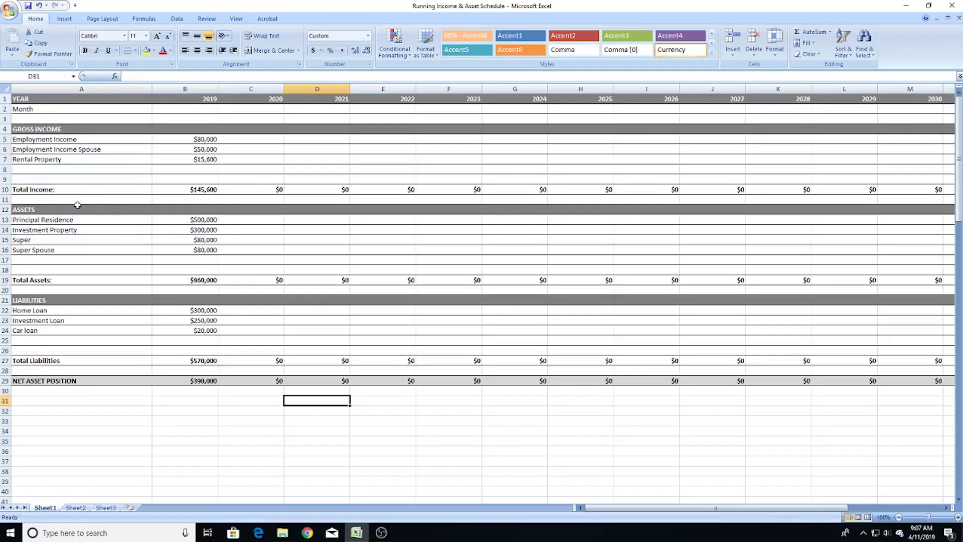
pyautogui.moveTo(75, 209); pyautogui.dragTo(191, 261)
pyautogui.moveTo(35, 299); pyautogui.dragTo(203, 330)
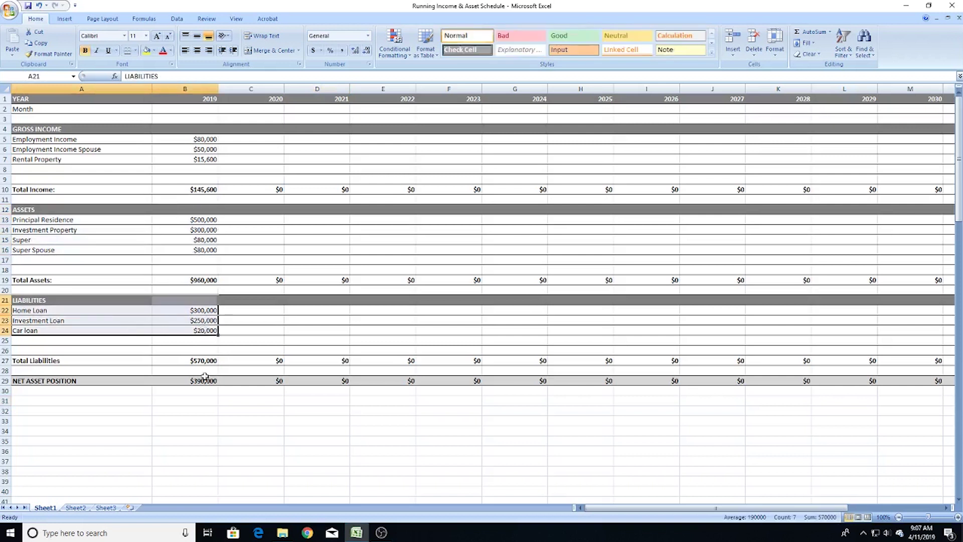
pyautogui.click(207, 382)
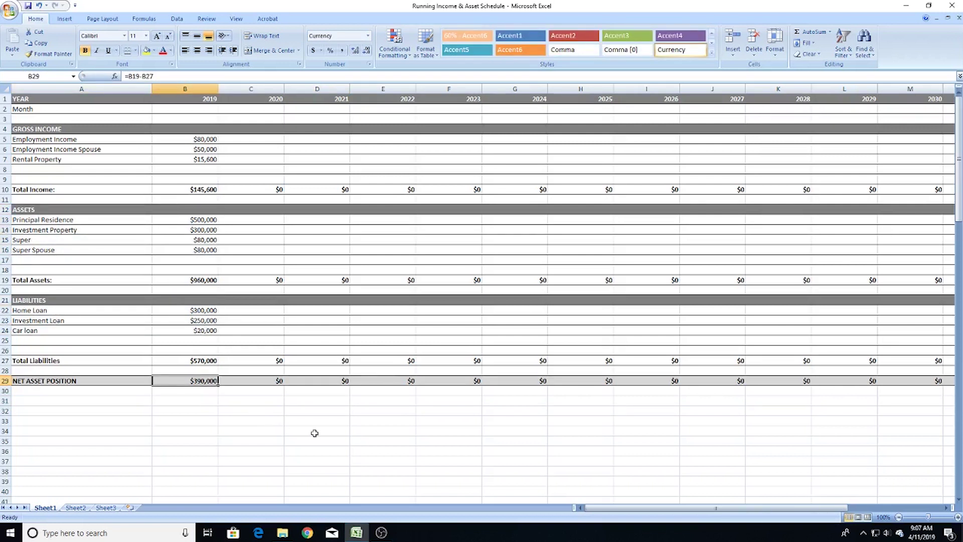